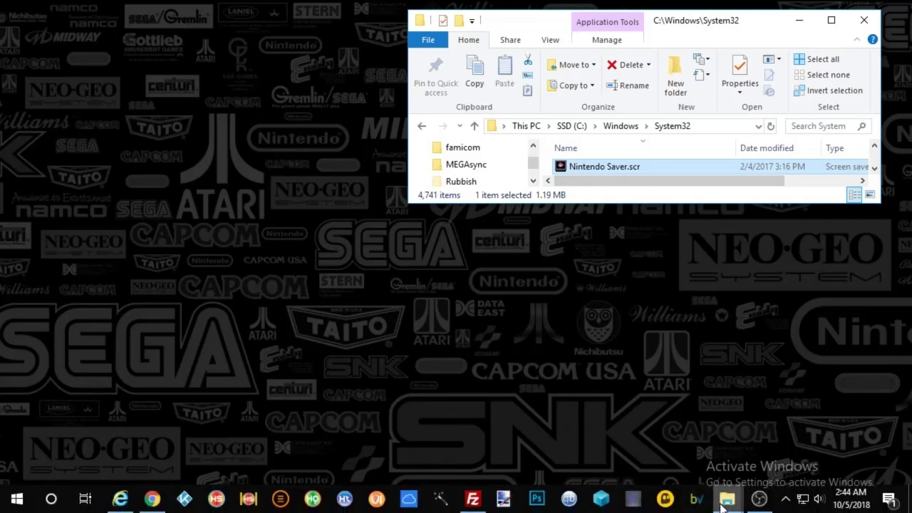
# - Bring the NES Screensaver movies folder window forward and place it beside the System32 window, leaving System32 in front
pyautogui.moveTo(729, 503)
pyautogui.moveTo(686, 460)
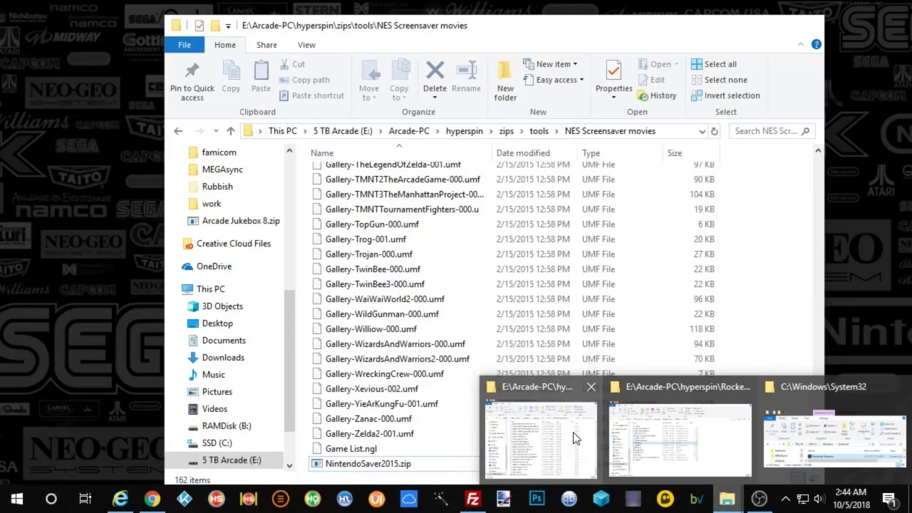
pyautogui.click(576, 437)
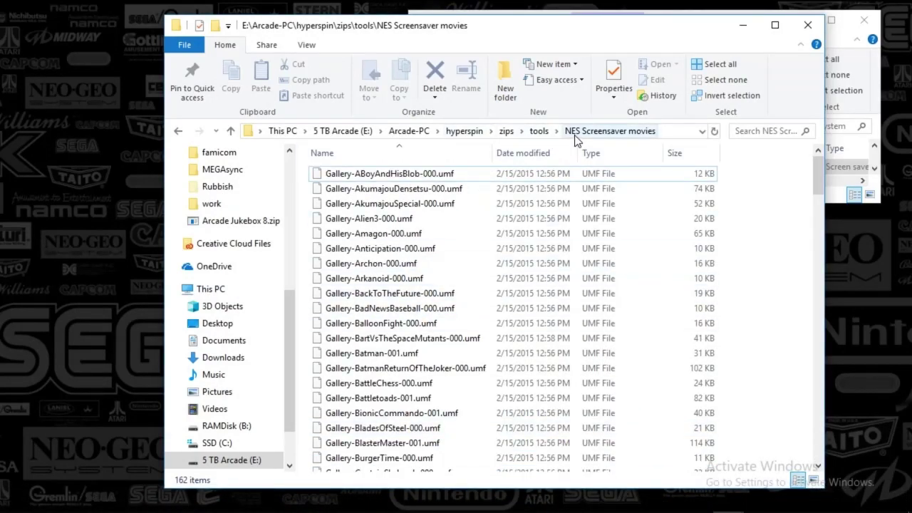
pyautogui.moveTo(537, 17); pyautogui.dragTo(533, 79)
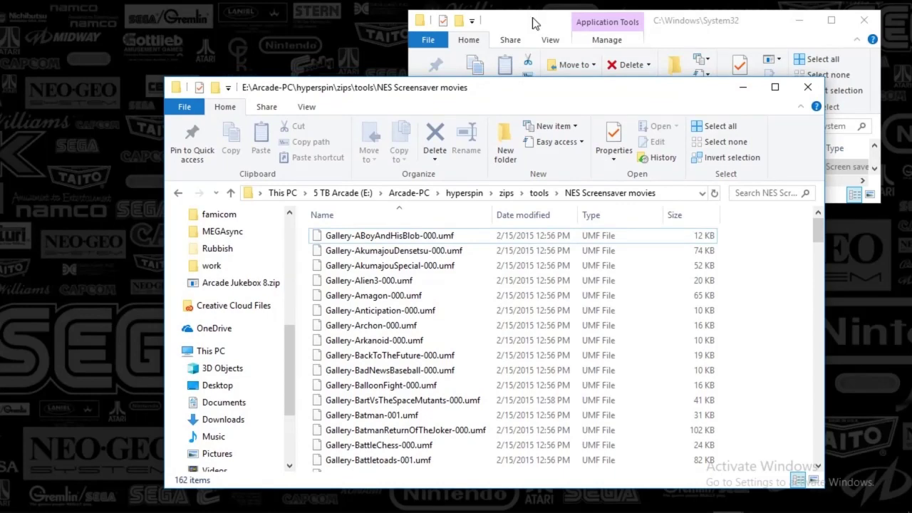
pyautogui.moveTo(439, 91); pyautogui.dragTo(368, 58)
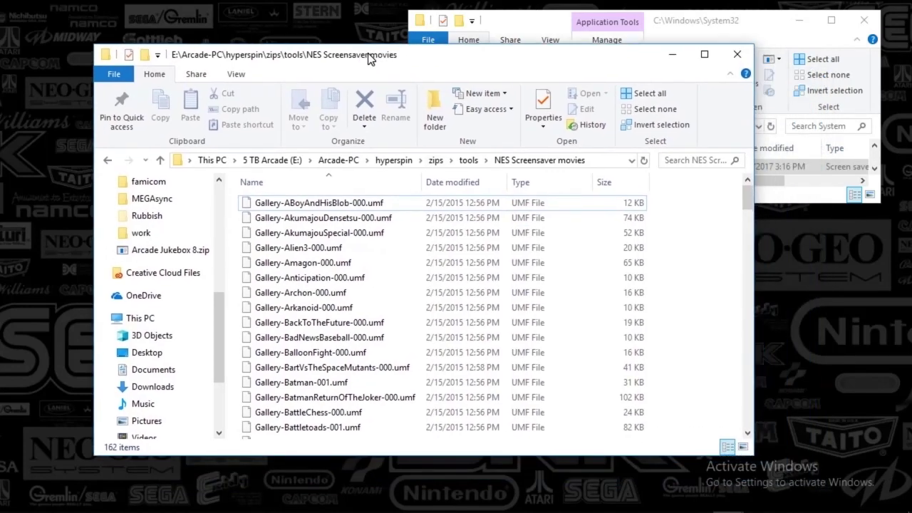
pyautogui.click(667, 31)
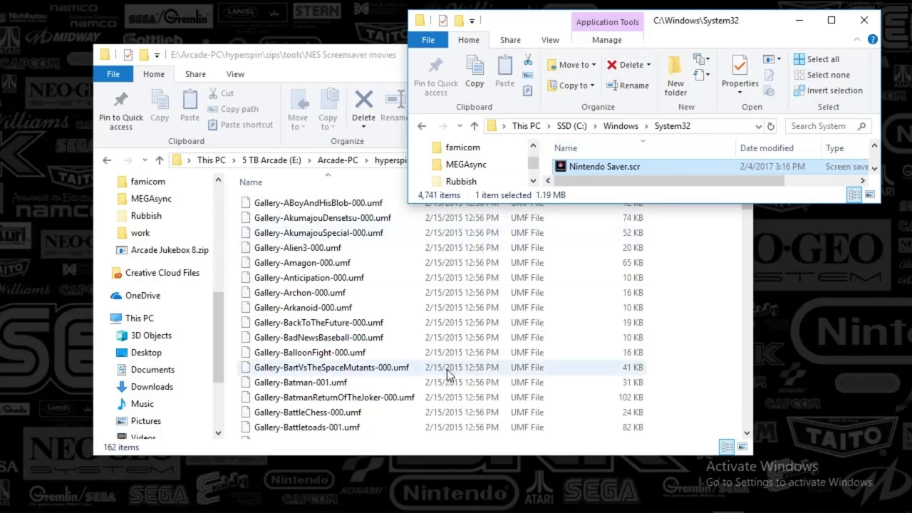
pyautogui.moveTo(502, 506)
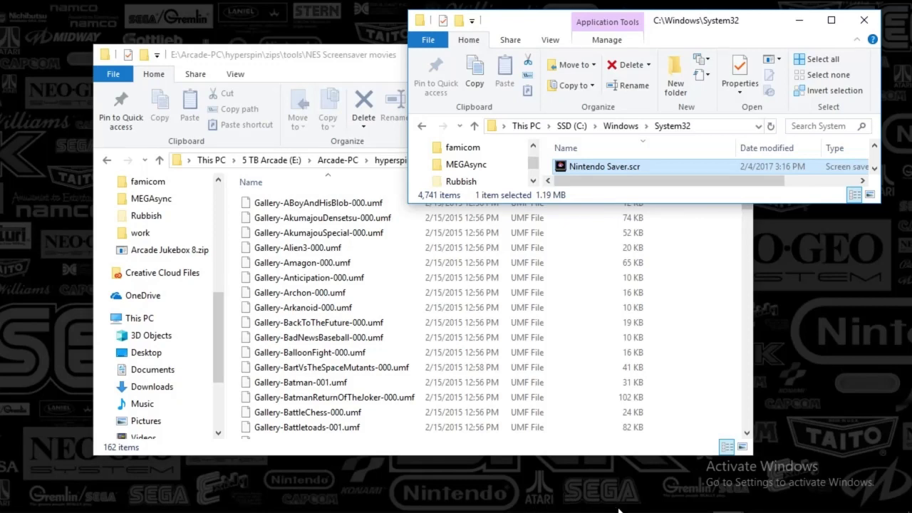
pyautogui.moveTo(673, 509)
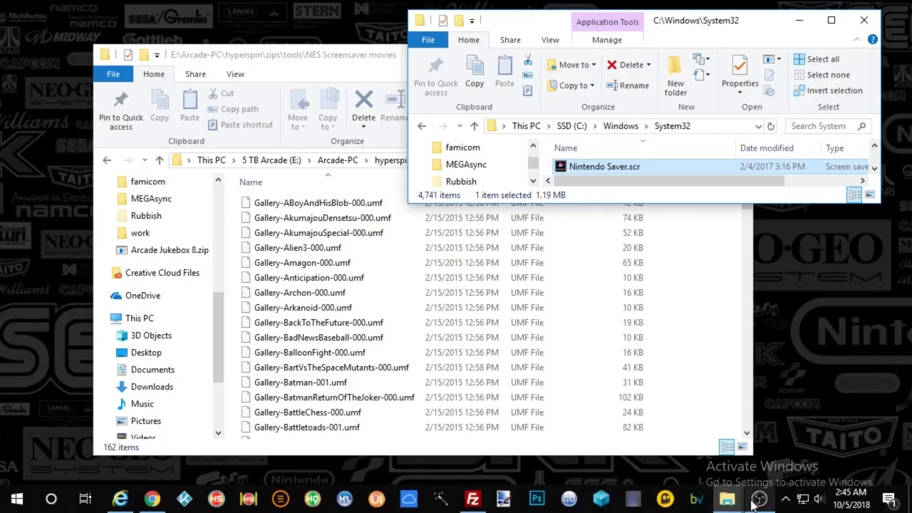
pyautogui.moveTo(760, 501)
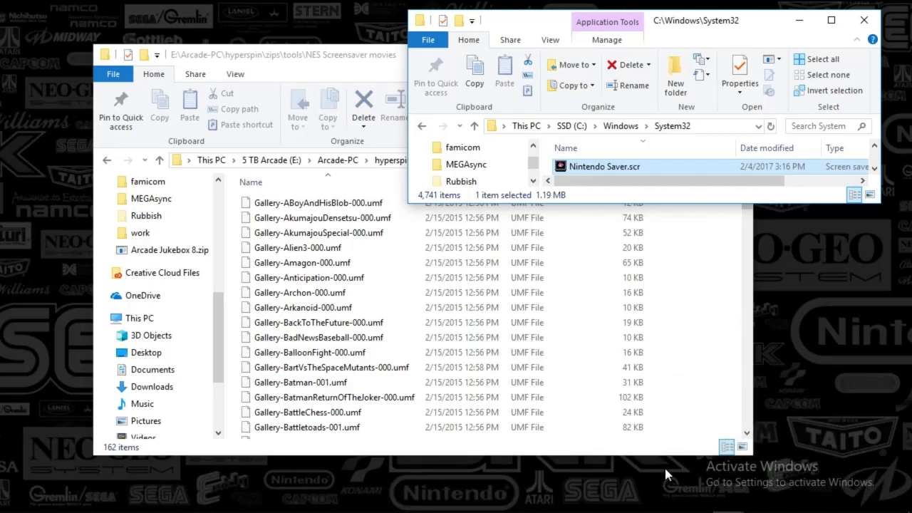
pyautogui.moveTo(567, 510)
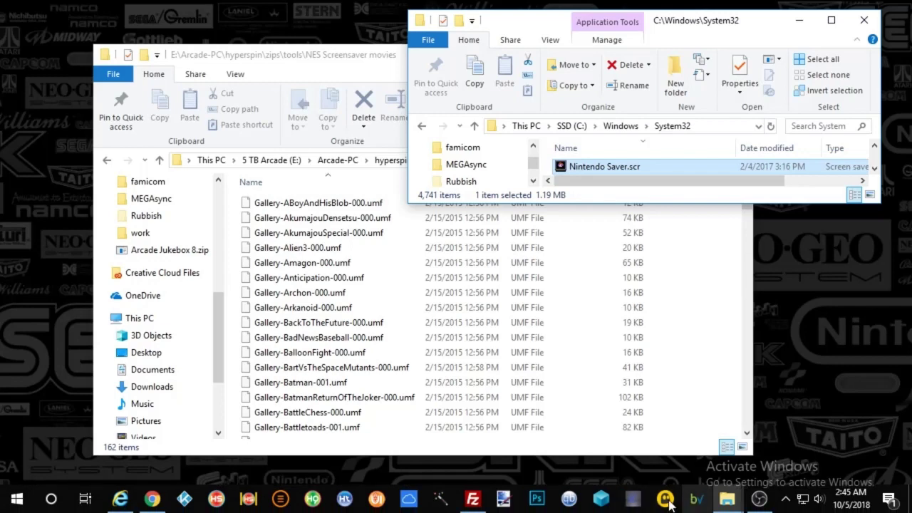
# - Search Windows for "screen" and open the Change screen saver settings
pyautogui.click(53, 506)
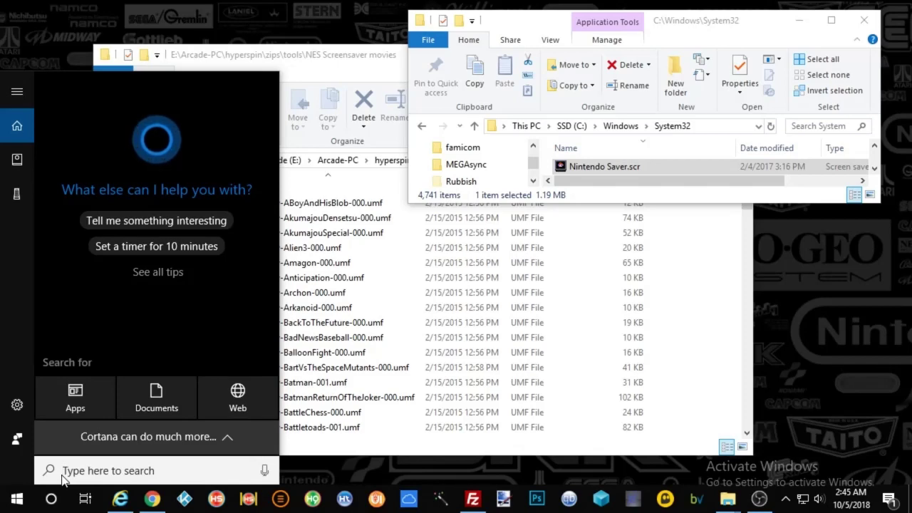
pyautogui.write('sceree')
pyautogui.press('BackSpace')
pyautogui.press('BackSpace')
pyautogui.press('BackSpace')
pyautogui.press('BackSpace')
pyautogui.write('reen')
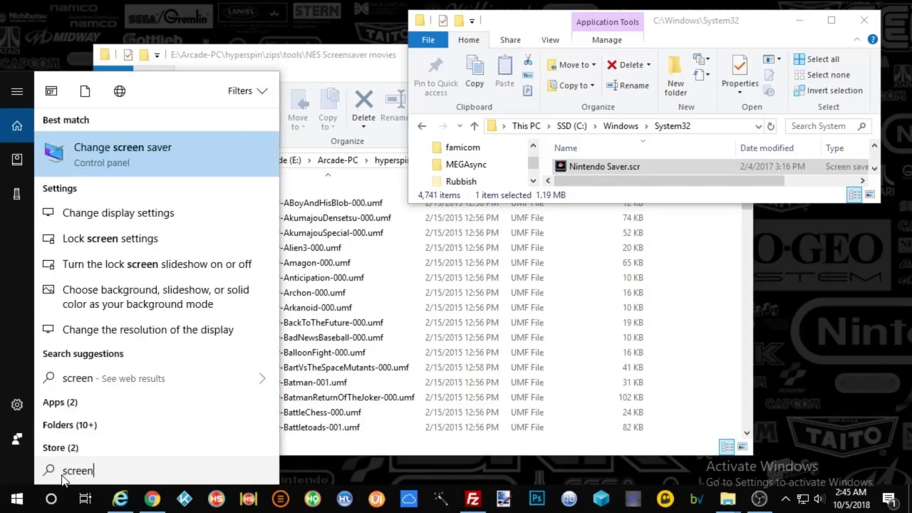
pyautogui.click(123, 164)
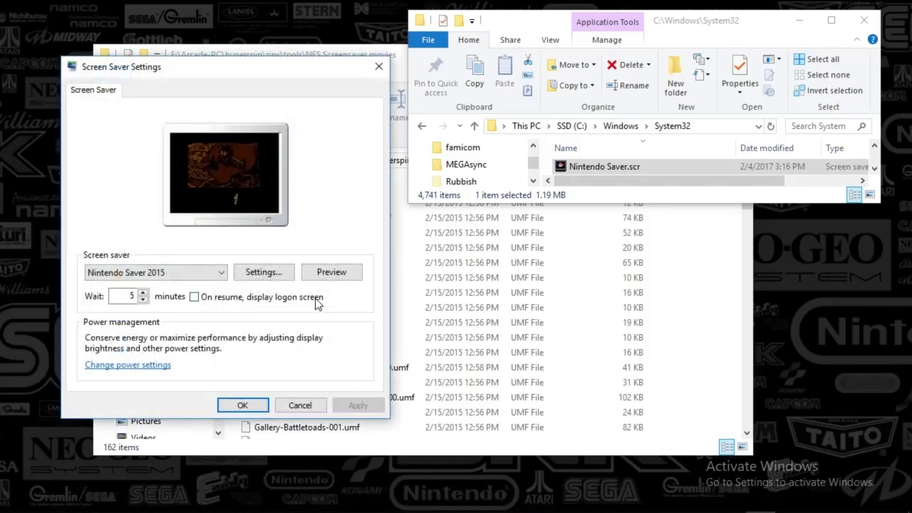
# - Review the list of available screen savers in the Screen Saver Settings, keeping Nintendo Saver 2015 selected
pyautogui.moveTo(271, 77); pyautogui.dragTo(252, 94)
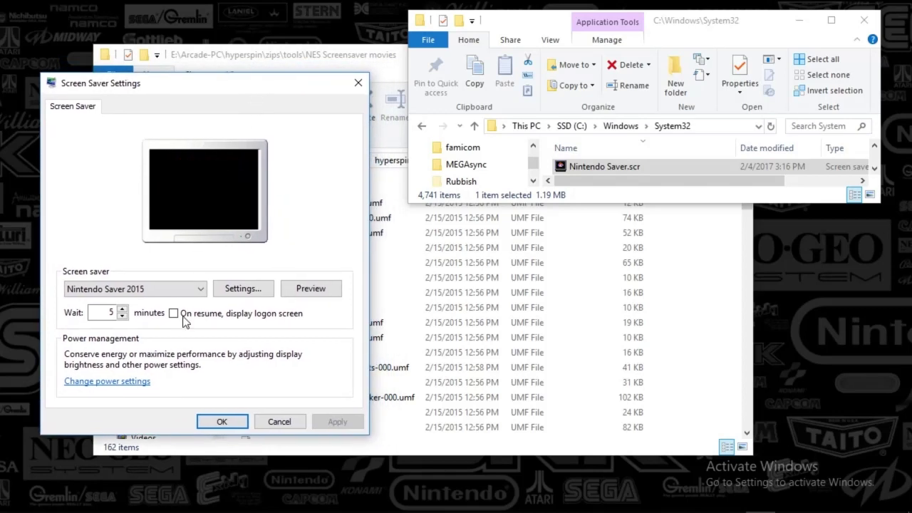
pyautogui.click(202, 292)
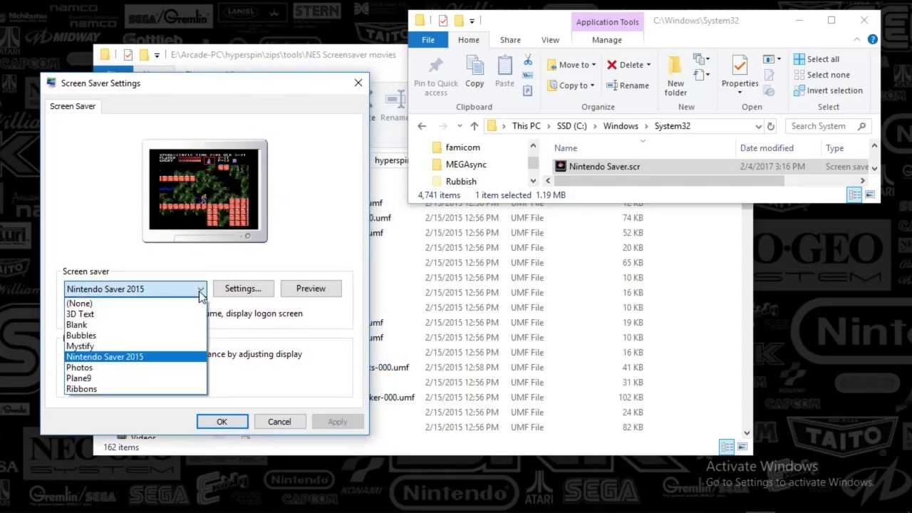
pyautogui.click(220, 264)
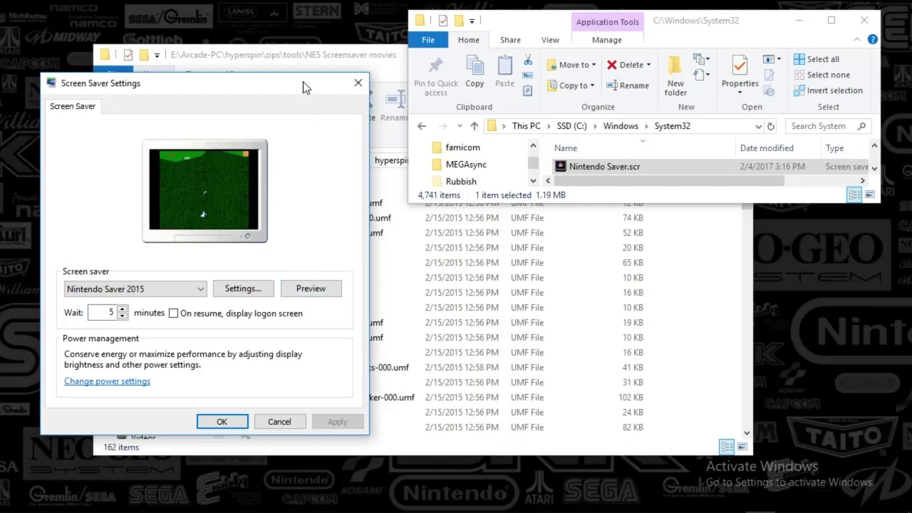
# - Bring the NES Screensaver movies folder to the front and look through its files down to the end
pyautogui.moveTo(303, 81); pyautogui.dragTo(255, 56)
pyautogui.click(288, 54)
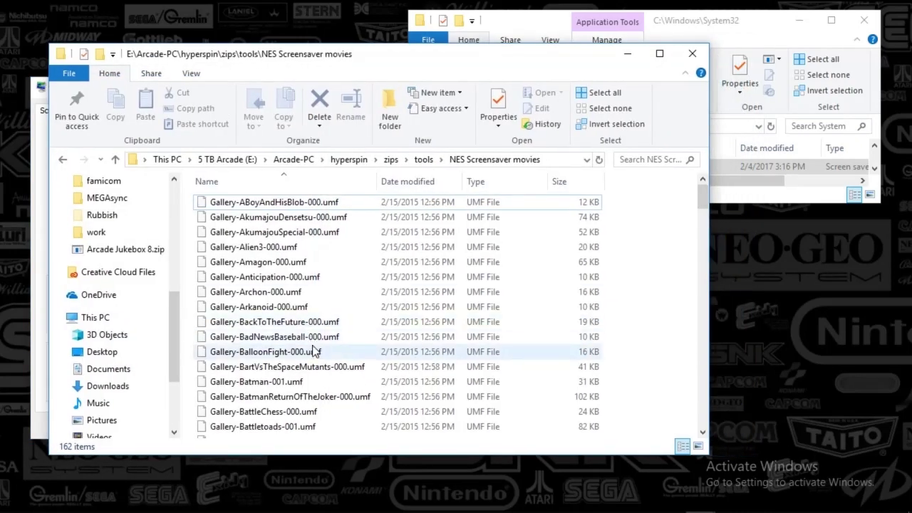
pyautogui.scroll(-20, 314, 352)
# - Switch to FileZilla, open the remote Ninja2bseen's Dojo directory and enlarge its file list
pyautogui.moveTo(371, 502)
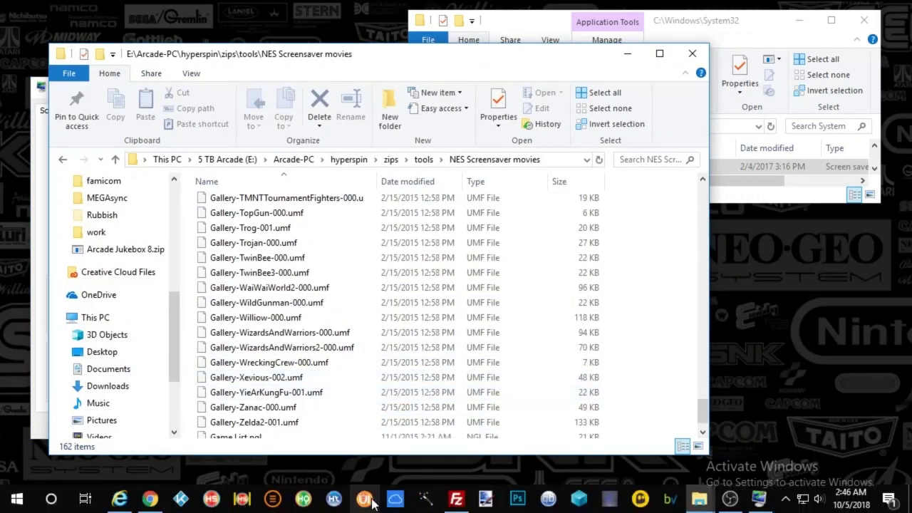
pyautogui.click(456, 498)
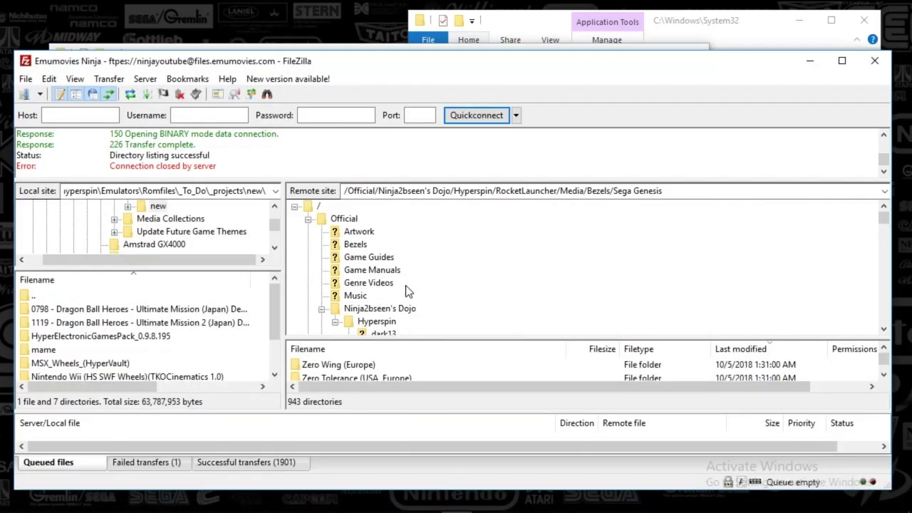
pyautogui.click(336, 322)
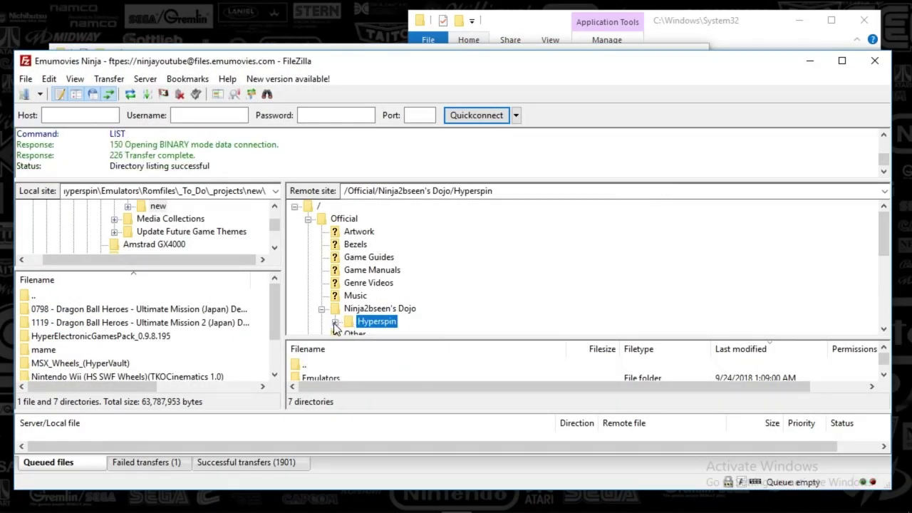
pyautogui.click(388, 310)
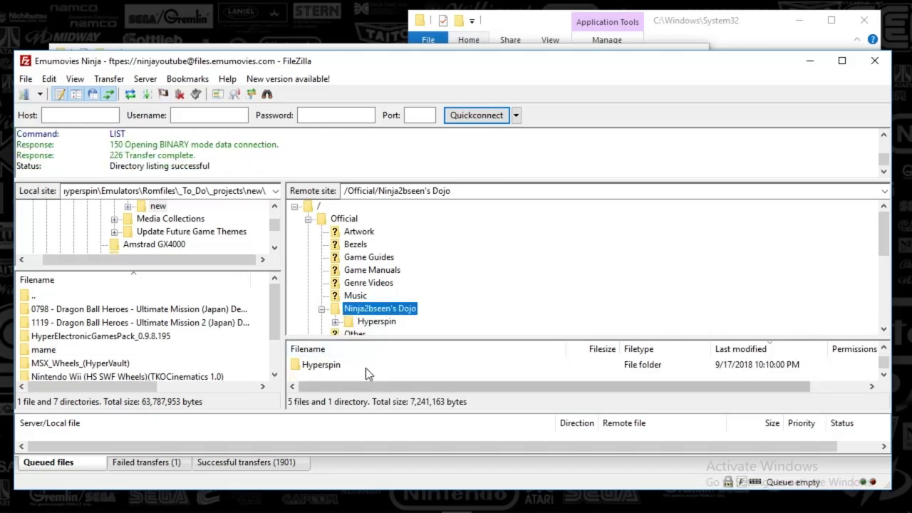
pyautogui.moveTo(373, 339); pyautogui.dragTo(373, 324)
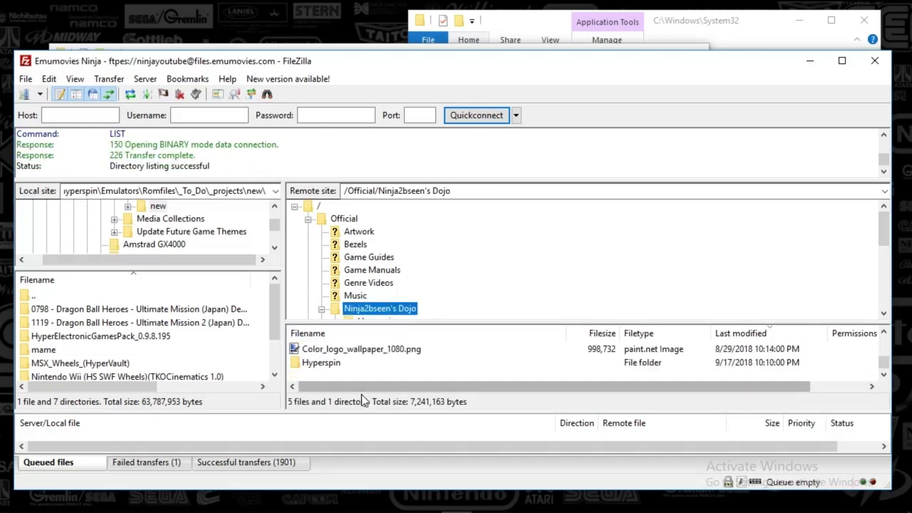
# - Create a remote directory named Screensaver inside Ninja2bseen's Dojo and enter it
pyautogui.rightClick(323, 375)
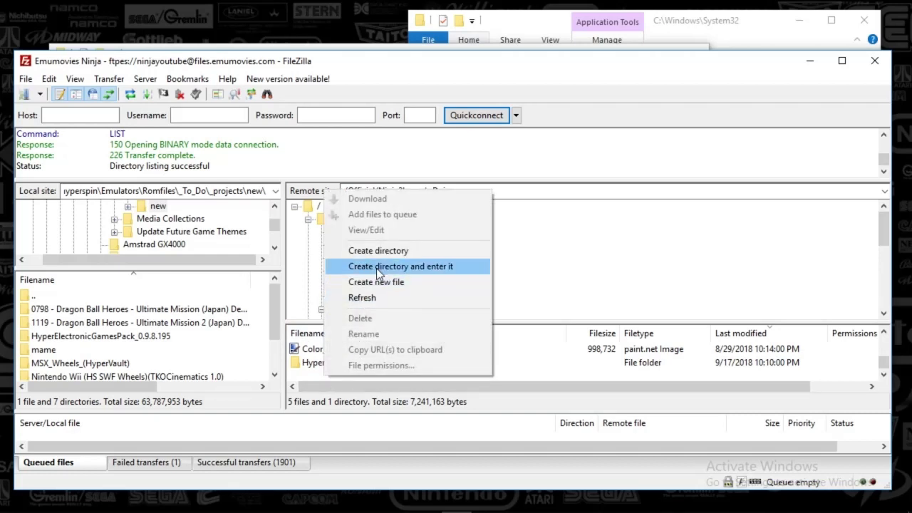
pyautogui.click(384, 266)
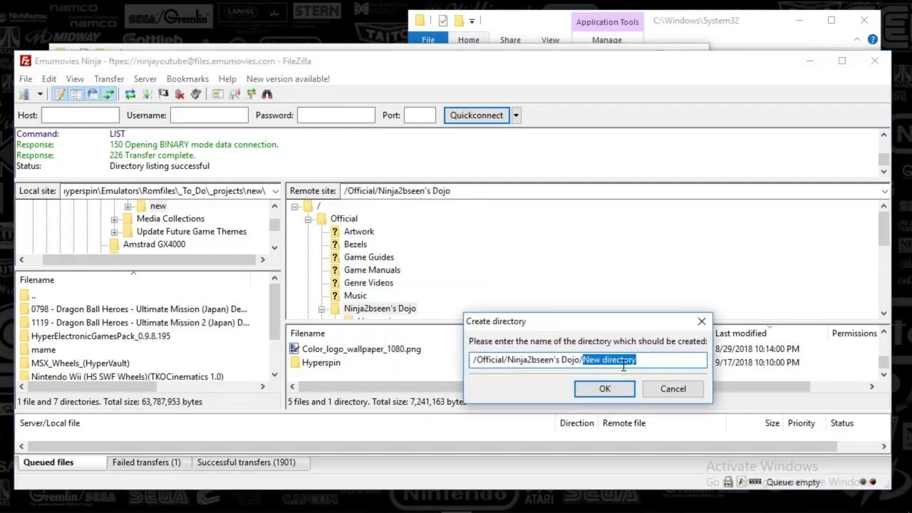
pyautogui.write('save')
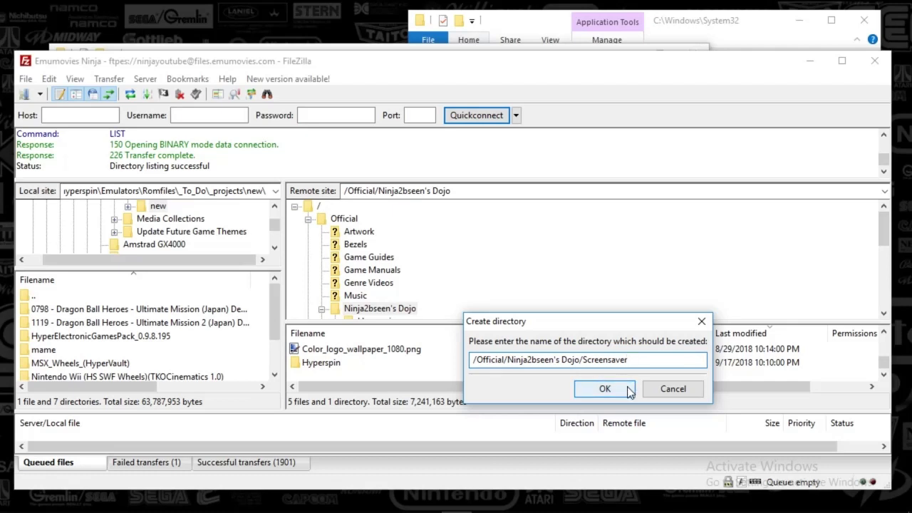
pyautogui.click(604, 388)
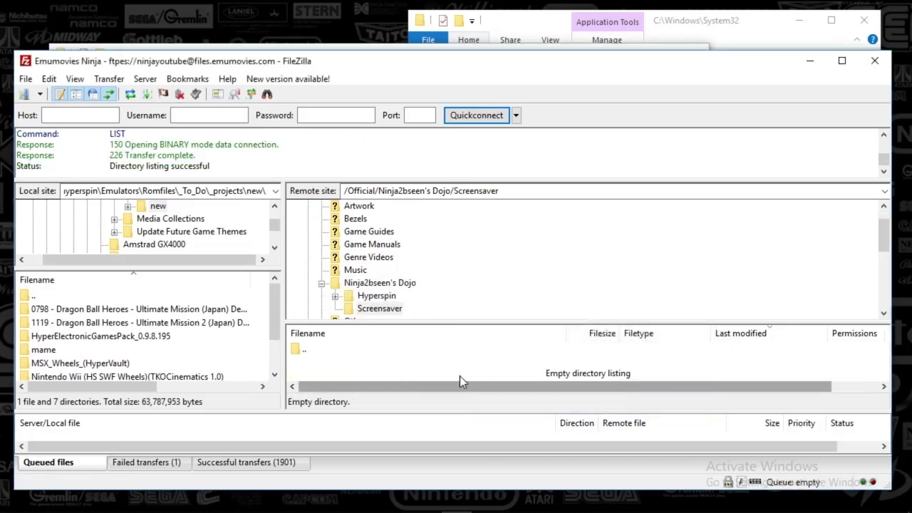
pyautogui.click(378, 308)
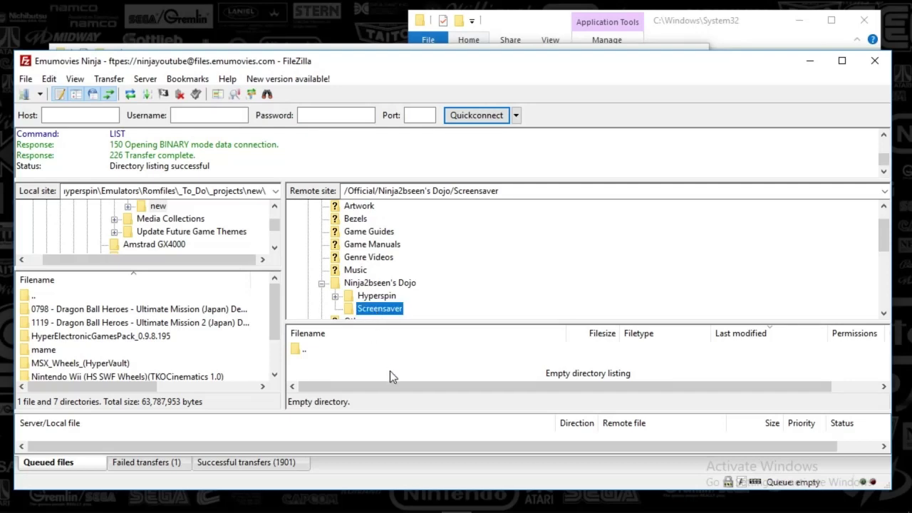
# - Upload the local NES Screensaver movies folder from E:\Arcade-PC\hyperspin\zips\tools to the remote Screensaver directory
pyautogui.moveTo(524, 64); pyautogui.dragTo(524, 72)
pyautogui.click(514, 53)
pyautogui.moveTo(394, 61); pyautogui.dragTo(720, 63)
pyautogui.click(513, 147)
pyautogui.moveTo(598, 433); pyautogui.dragTo(318, 395)
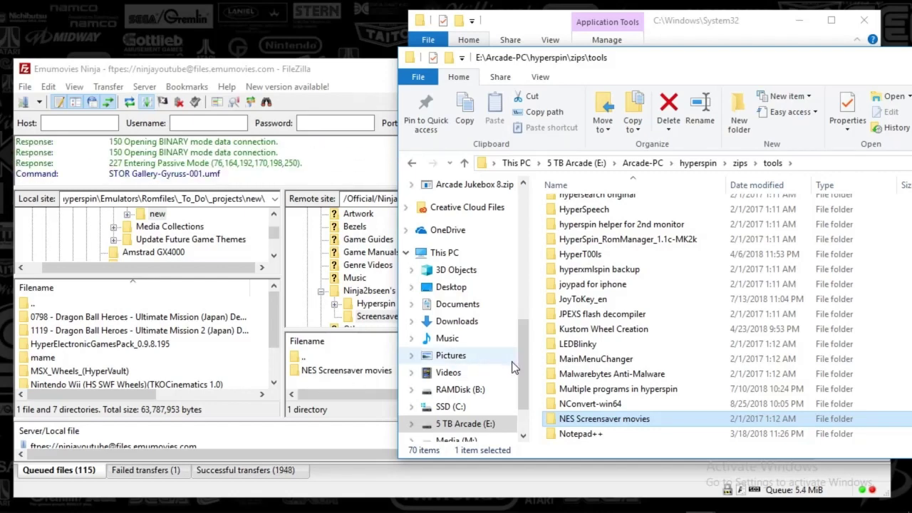
# - Open NintendoSaver2015.zip from the NES Screensaver movies folder as an archive in 7-Zip
pyautogui.moveTo(540, 65); pyautogui.dragTo(277, 47)
pyautogui.doubleClick(345, 410)
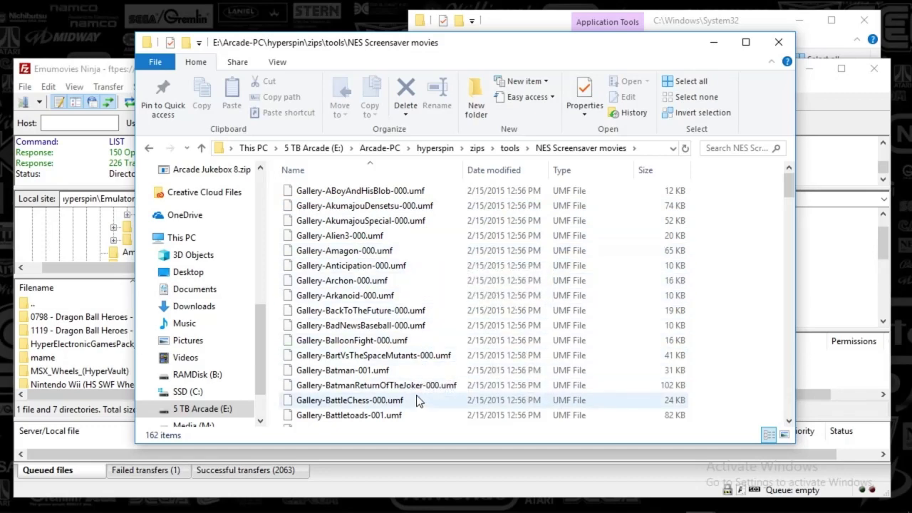
pyautogui.scroll(-20, 418, 398)
pyautogui.scroll(-1, 417, 396)
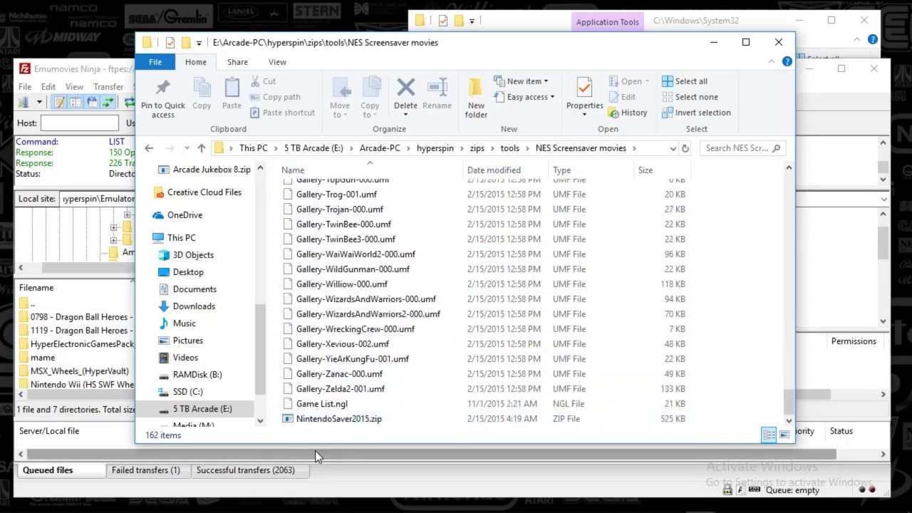
pyautogui.rightClick(340, 423)
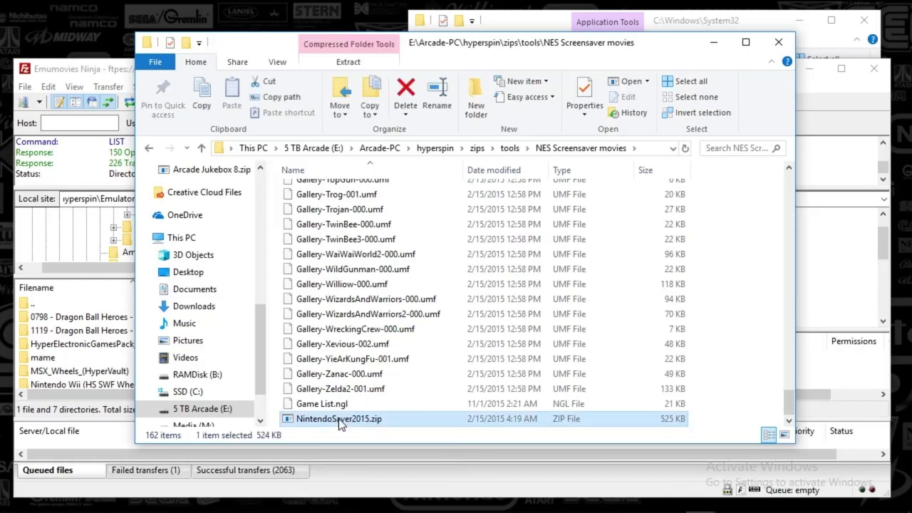
pyautogui.moveTo(427, 121)
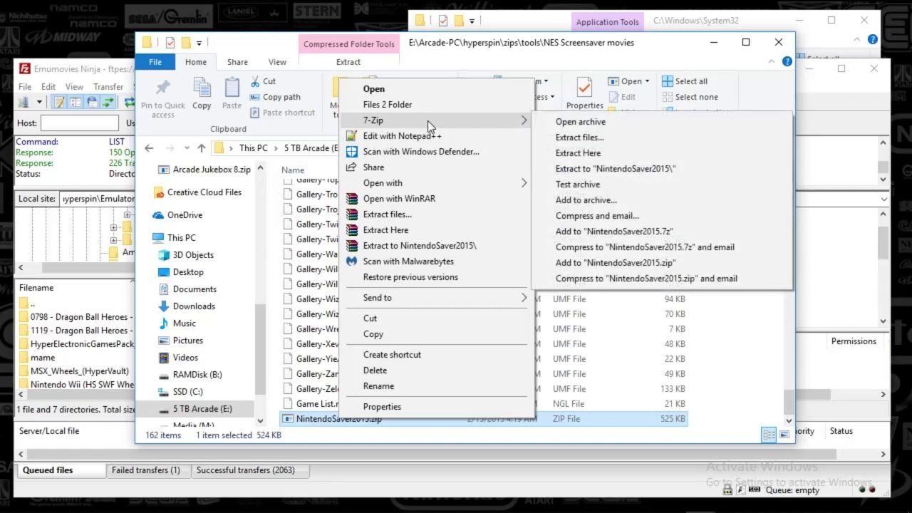
pyautogui.click(560, 120)
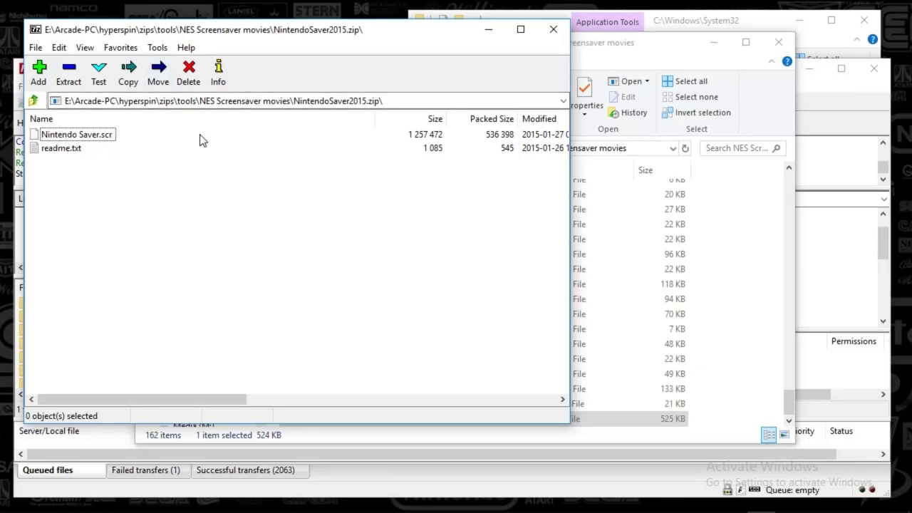
# - Bring the System32 window in front of the archive and widen it to examine Nintendo Saver.scr
pyautogui.moveTo(669, 28); pyautogui.dragTo(485, 102)
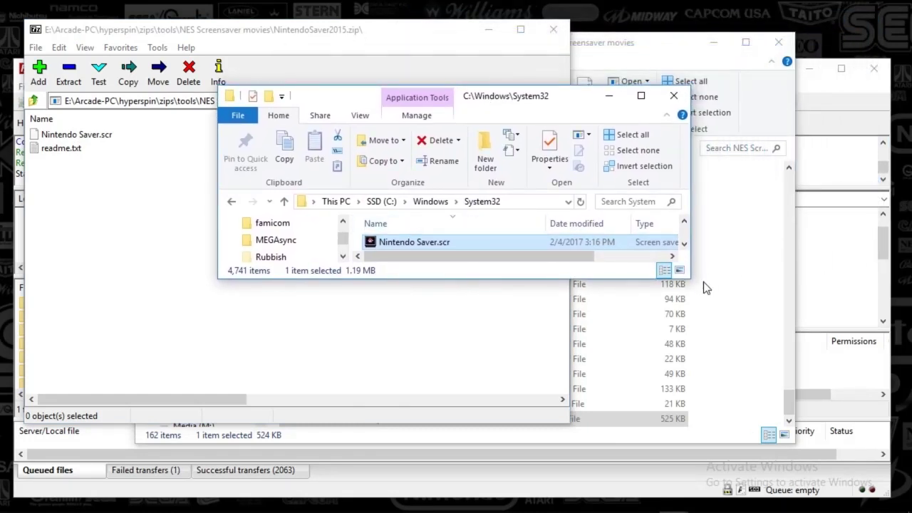
pyautogui.moveTo(691, 282); pyautogui.dragTo(752, 282)
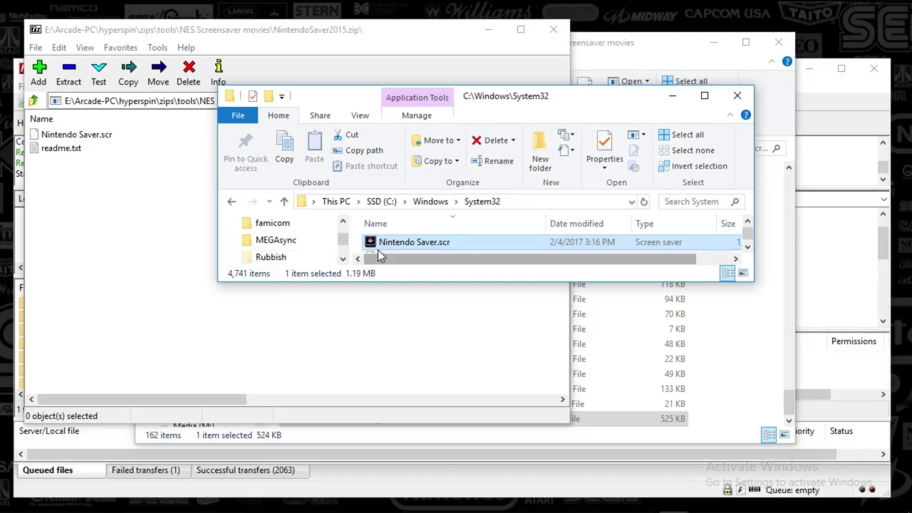
# - Close the System32 and archive windows and return to the Screen Saver Settings dialog
pyautogui.click(736, 95)
pyautogui.moveTo(436, 43); pyautogui.dragTo(533, 47)
pyautogui.click(649, 34)
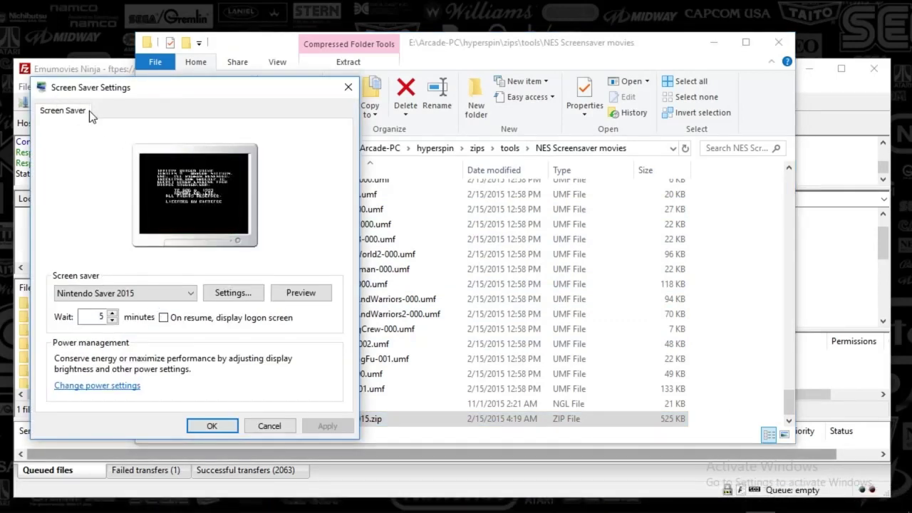
# - Check the list of available screen savers, keep Nintendo Saver 2015 selected, and open its settings
pyautogui.click(115, 299)
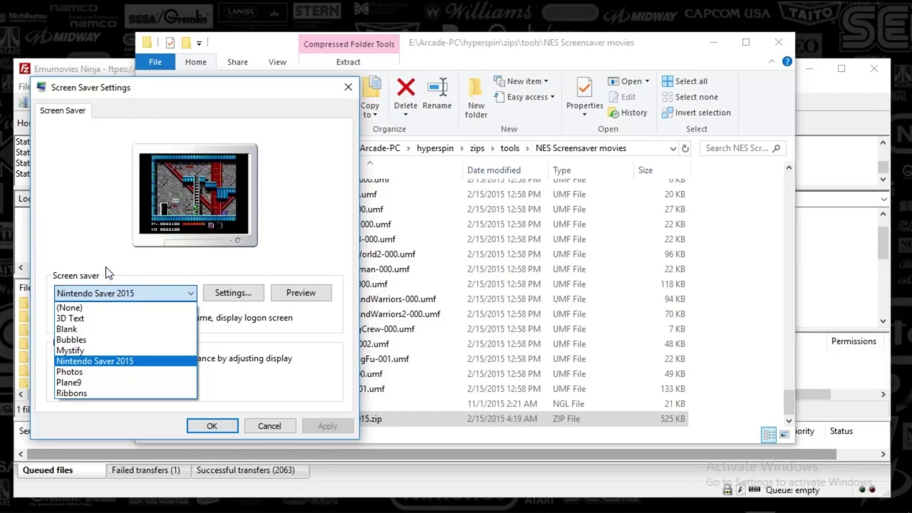
pyautogui.click(106, 276)
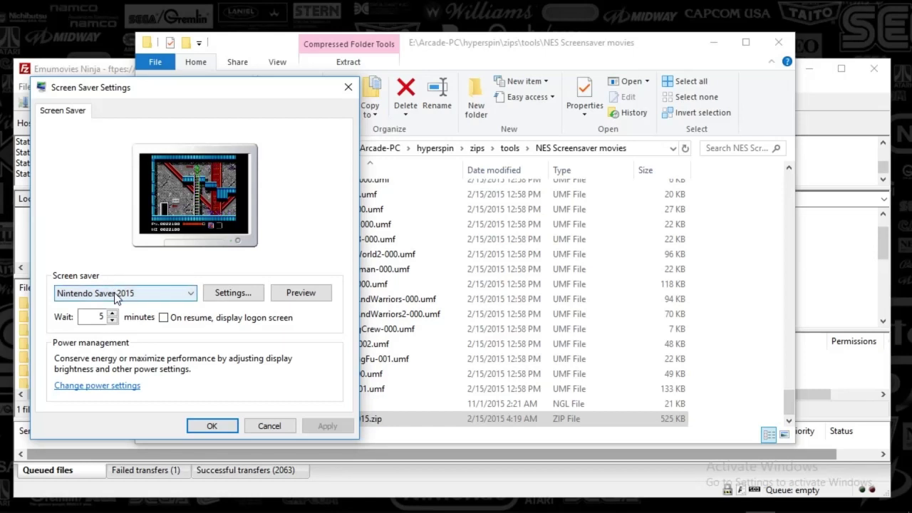
pyautogui.click(116, 297)
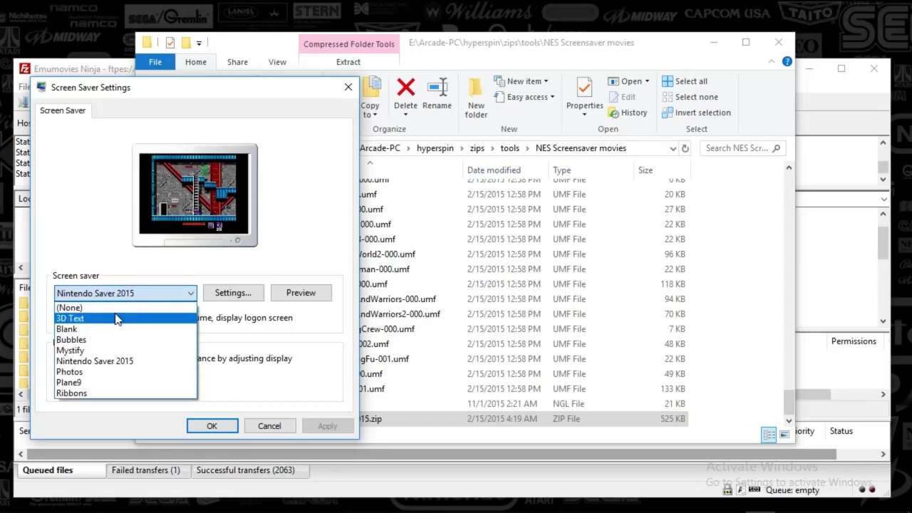
pyautogui.click(117, 294)
pyautogui.click(222, 297)
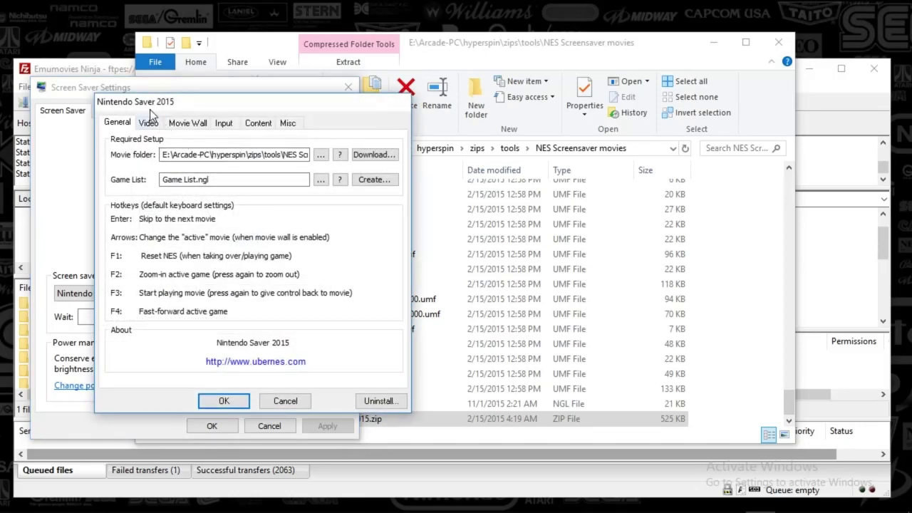
pyautogui.moveTo(149, 104); pyautogui.dragTo(107, 99)
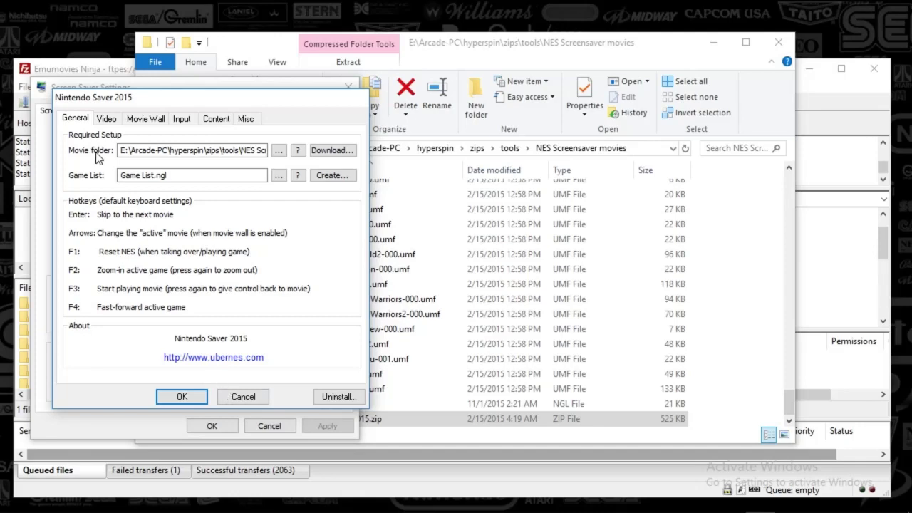
# - Compare the movie folder path in the Nintendo Saver 2015 settings with the UMF files in the NES Screensaver movies folder
pyautogui.moveTo(141, 150); pyautogui.dragTo(269, 150)
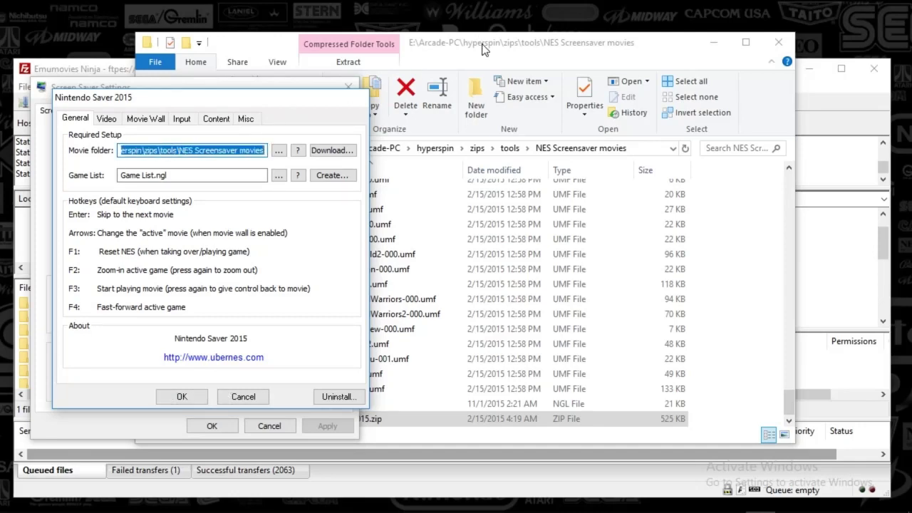
pyautogui.moveTo(484, 42); pyautogui.dragTo(595, 40)
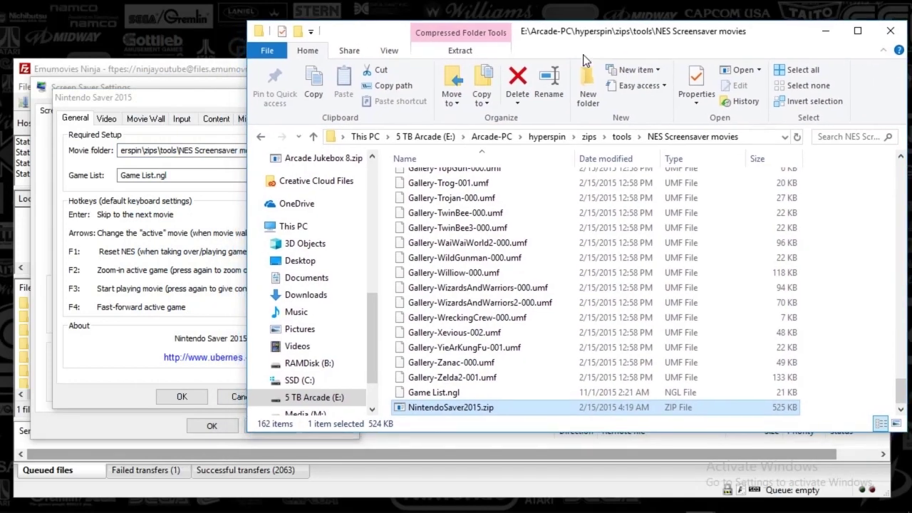
pyautogui.scroll(10, 446, 247)
pyautogui.scroll(20, 446, 247)
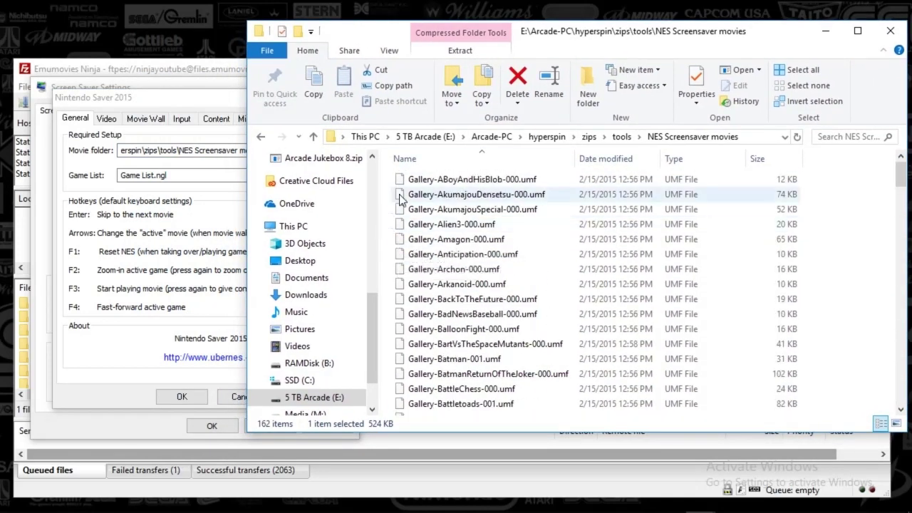
pyautogui.click(191, 225)
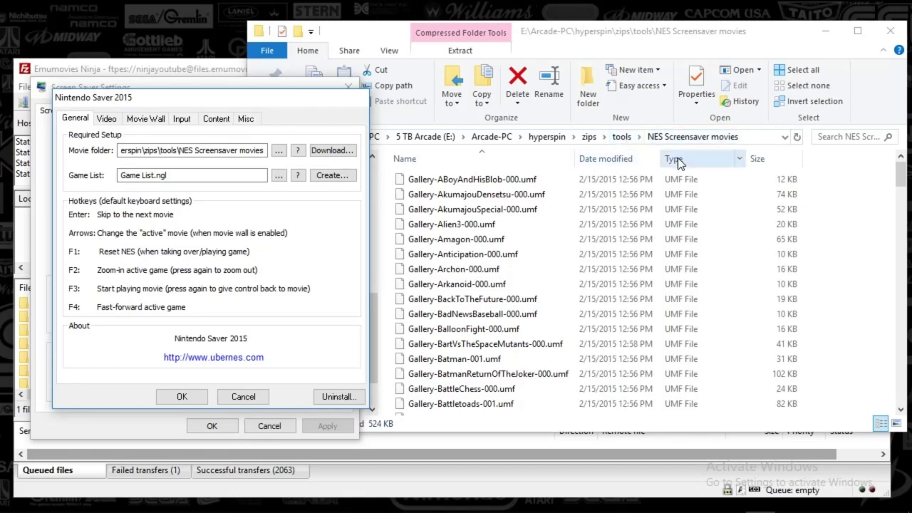
# - Browse for the directory that contains the UberNES movies, and close the folder browser without changing the selection
pyautogui.click(162, 150)
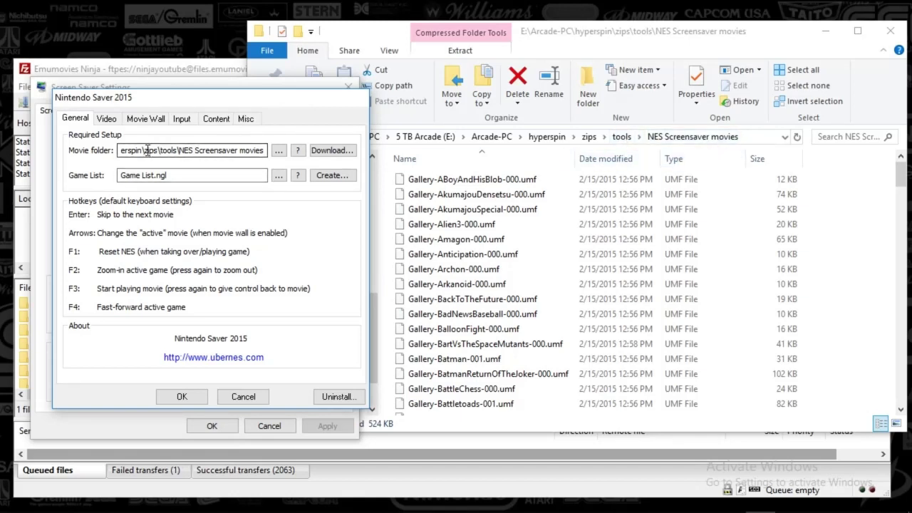
pyautogui.click(280, 151)
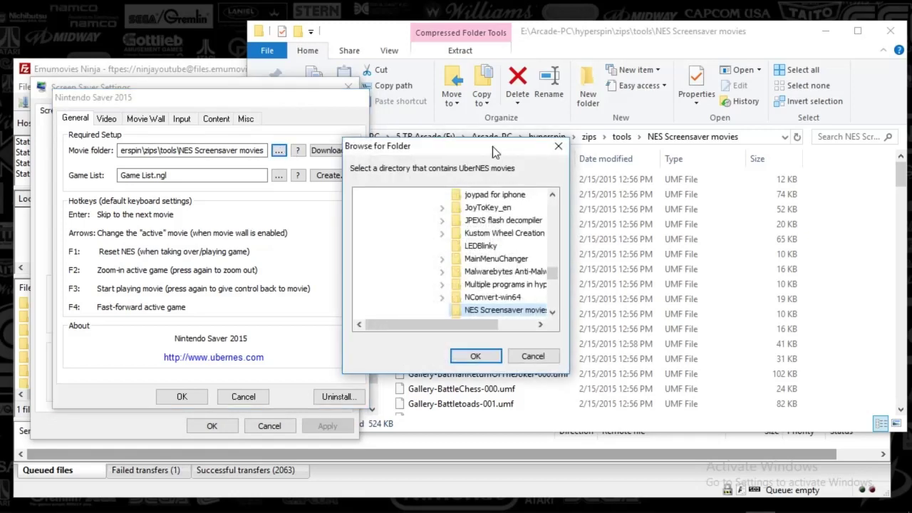
pyautogui.click(559, 148)
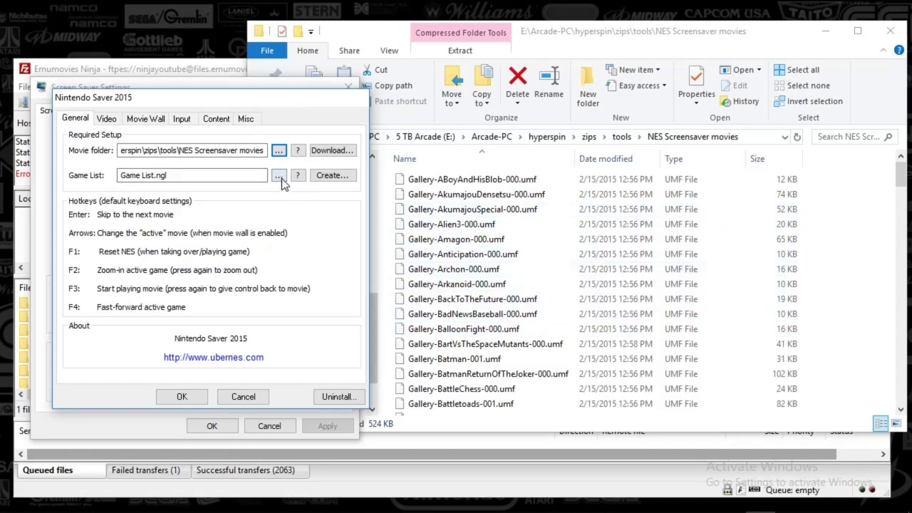
# - Locate Game List.ngl in the NES Screensaver movies folder to compare it with the game list setting
pyautogui.click(387, 251)
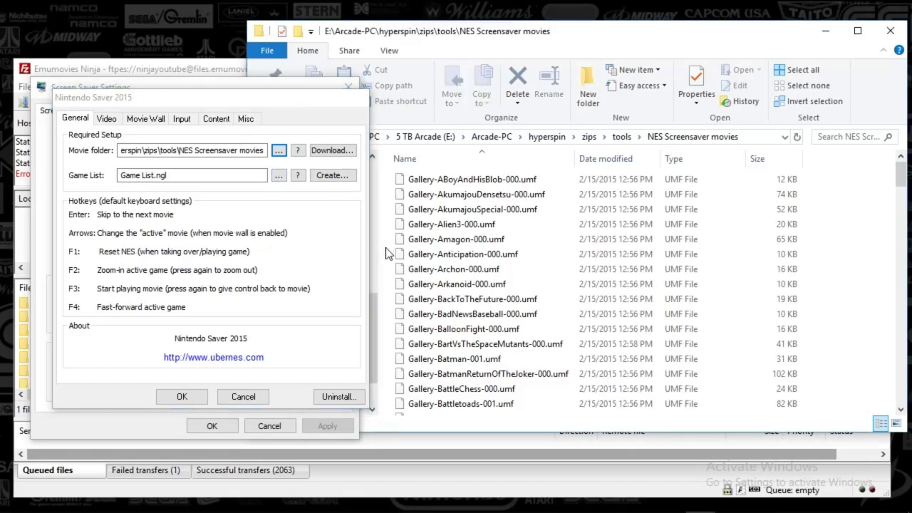
pyautogui.scroll(-20, 387, 254)
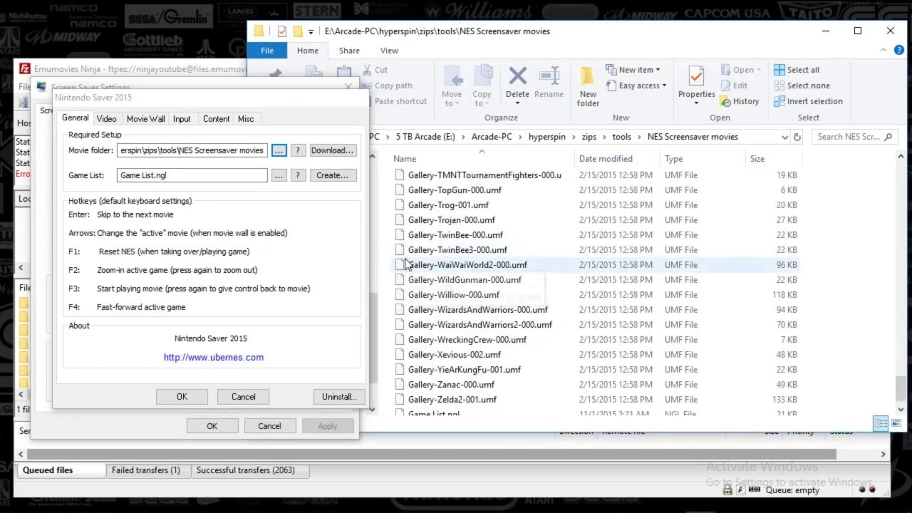
pyautogui.scroll(-1, 407, 264)
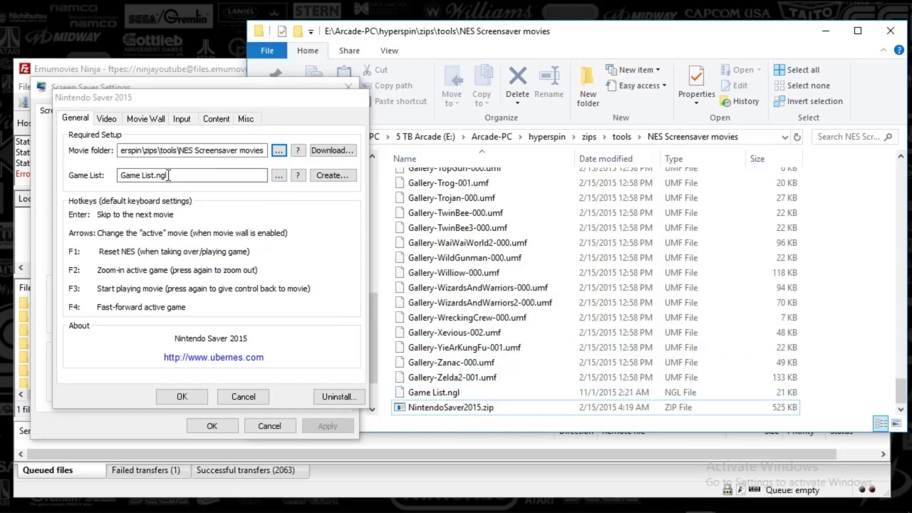
# - Review the video and movie wall settings of Nintendo Saver 2015
pyautogui.click(105, 119)
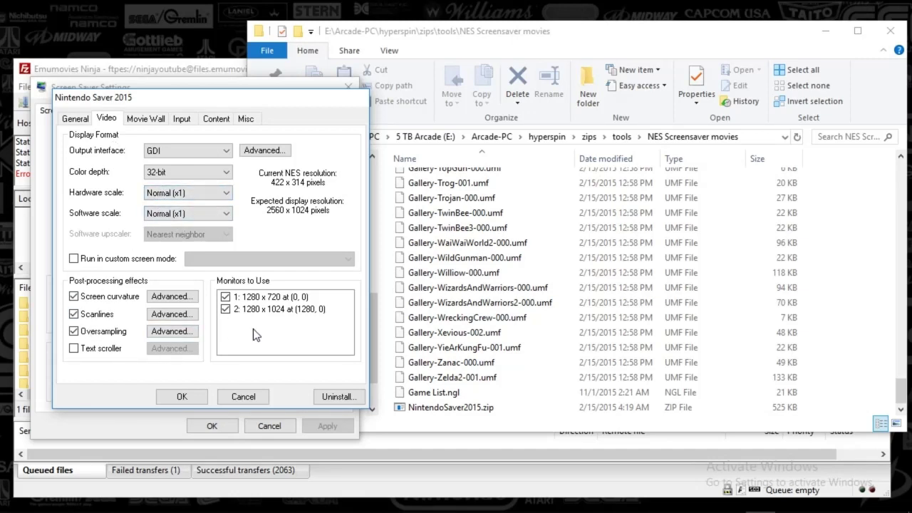
pyautogui.click(151, 120)
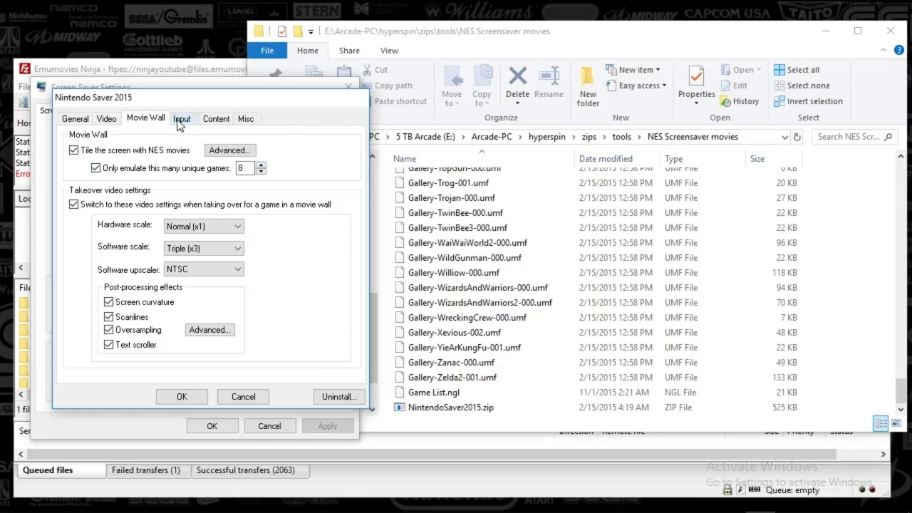
# - Map the keyboard's NES B action to H and its NES A action to 7
pyautogui.click(179, 123)
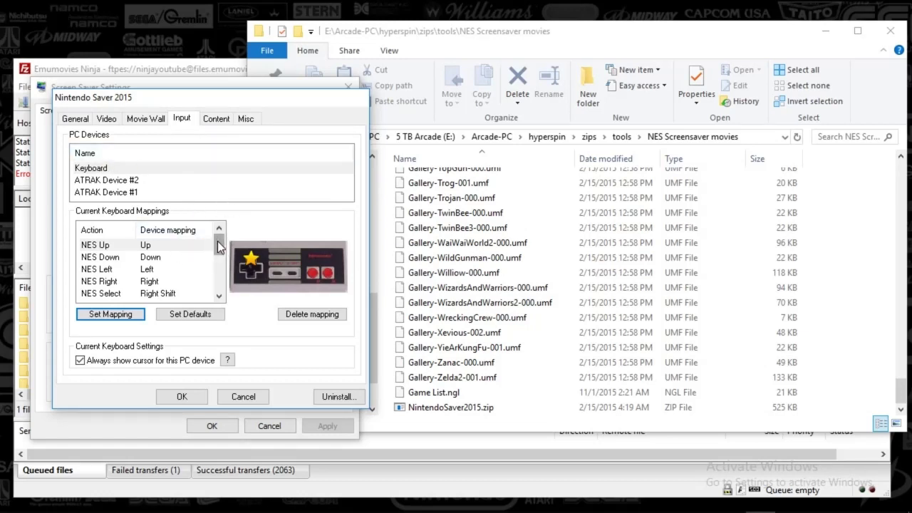
pyautogui.moveTo(219, 244); pyautogui.dragTo(220, 270)
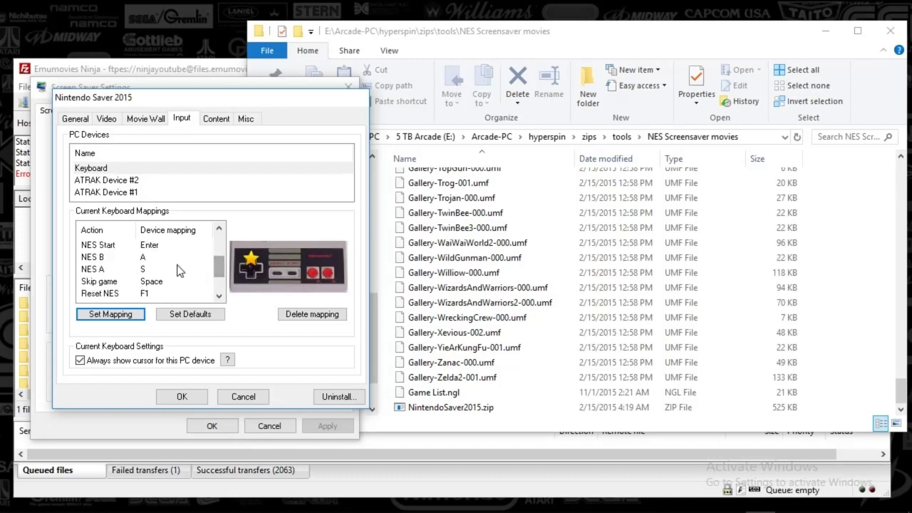
pyautogui.click(139, 258)
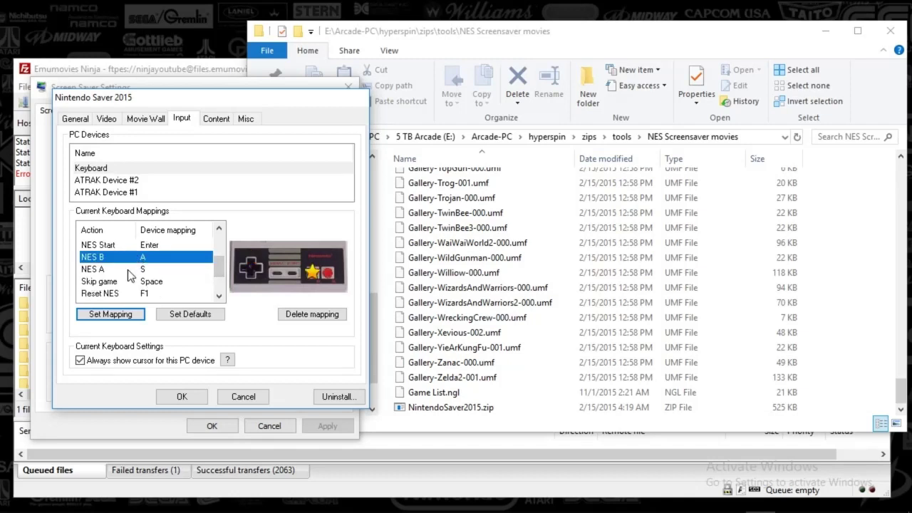
pyautogui.click(101, 319)
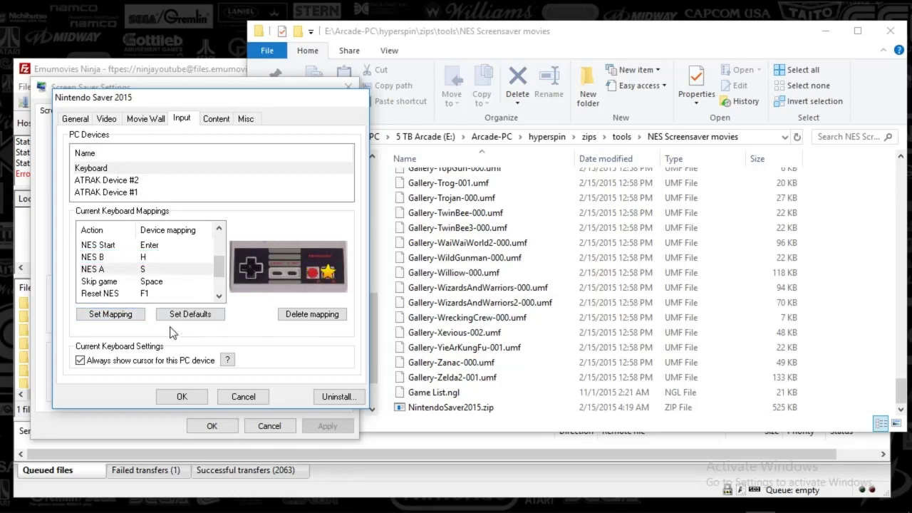
pyautogui.click(123, 313)
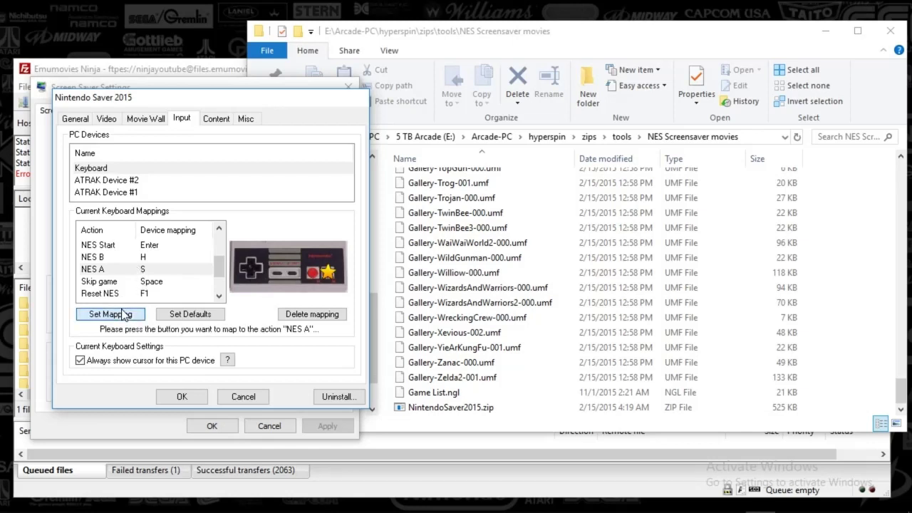
pyautogui.press('7')
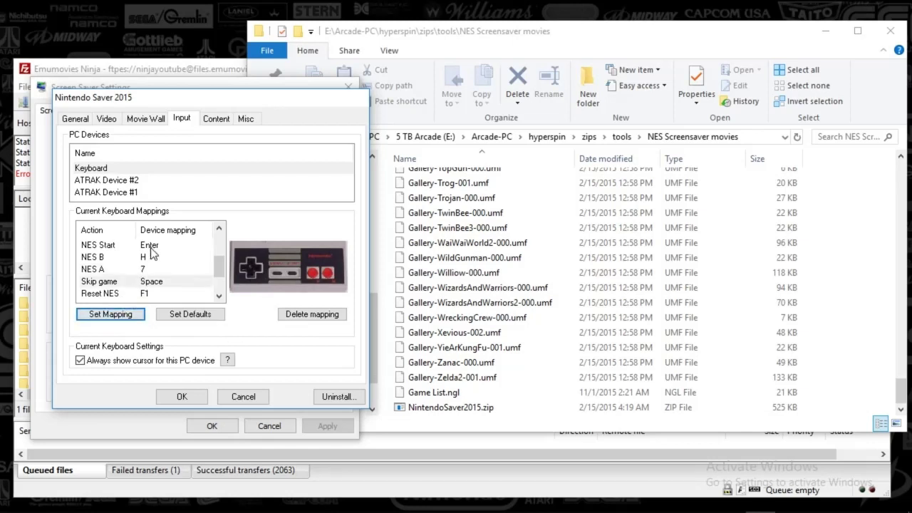
# - Map the keyboard's NES Start action to 1 and its NES Select action to 5
pyautogui.moveTo(218, 269); pyautogui.dragTo(216, 249)
pyautogui.click(146, 269)
pyautogui.click(119, 319)
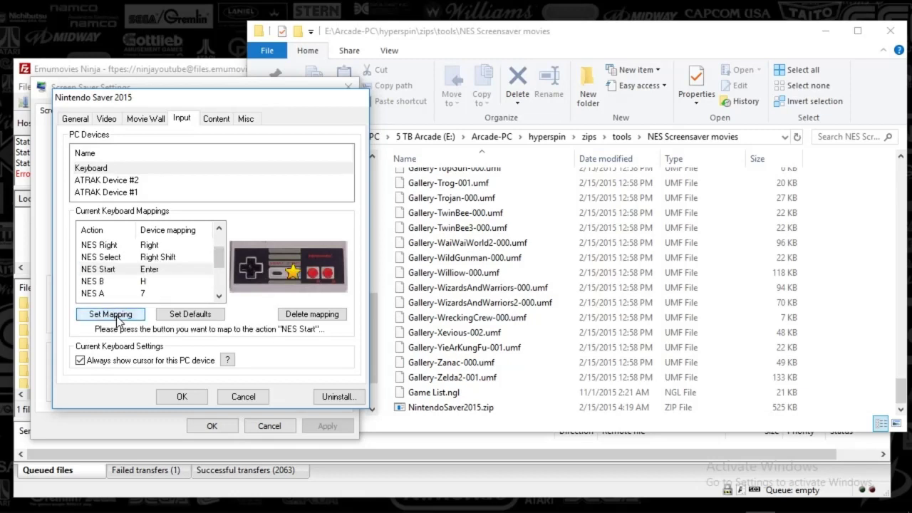
pyautogui.press('1')
pyautogui.click(137, 258)
pyautogui.click(136, 282)
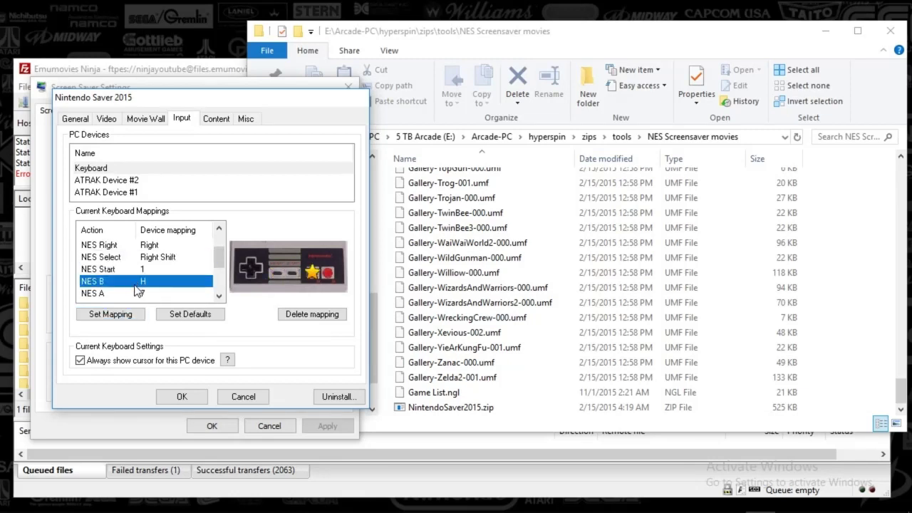
pyautogui.click(139, 258)
pyautogui.click(123, 314)
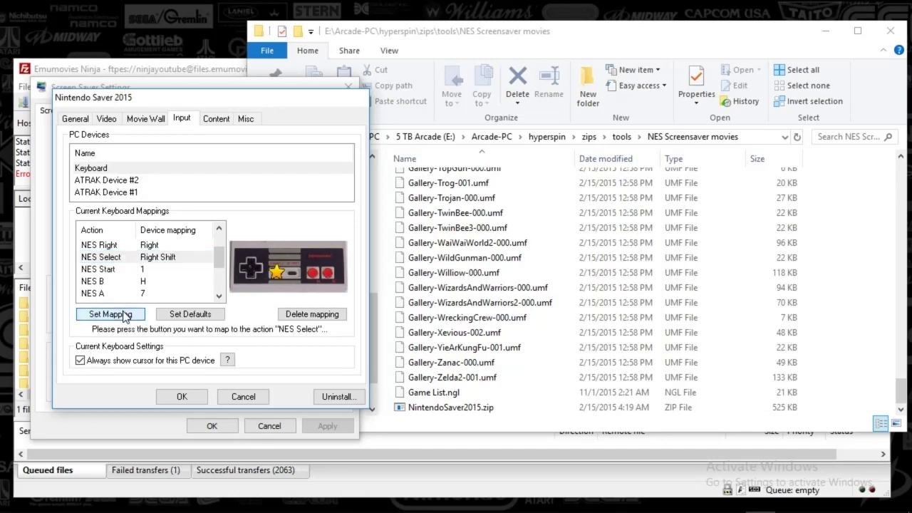
pyautogui.press('5')
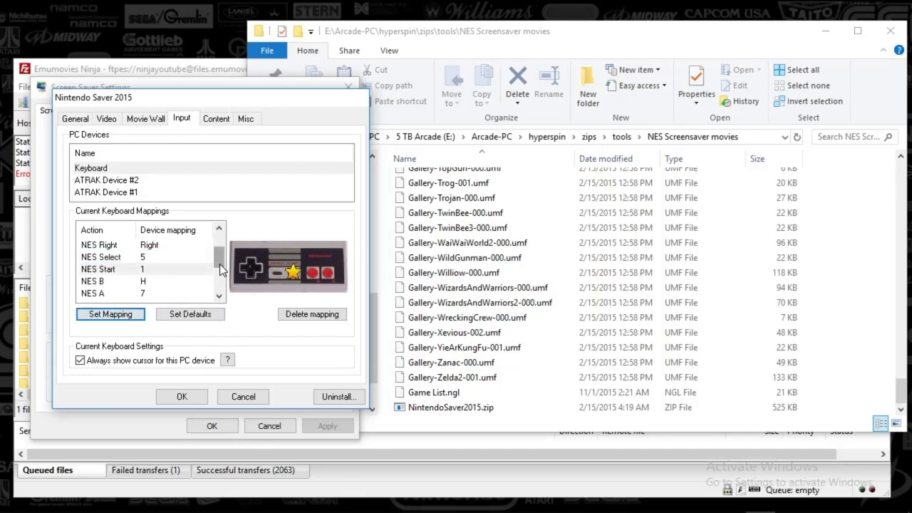
# - Review the remaining keyboard mappings and the content, sound and performance options, and cancel the Nintendo Saver 2015 settings
pyautogui.scroll(-3, 220, 263)
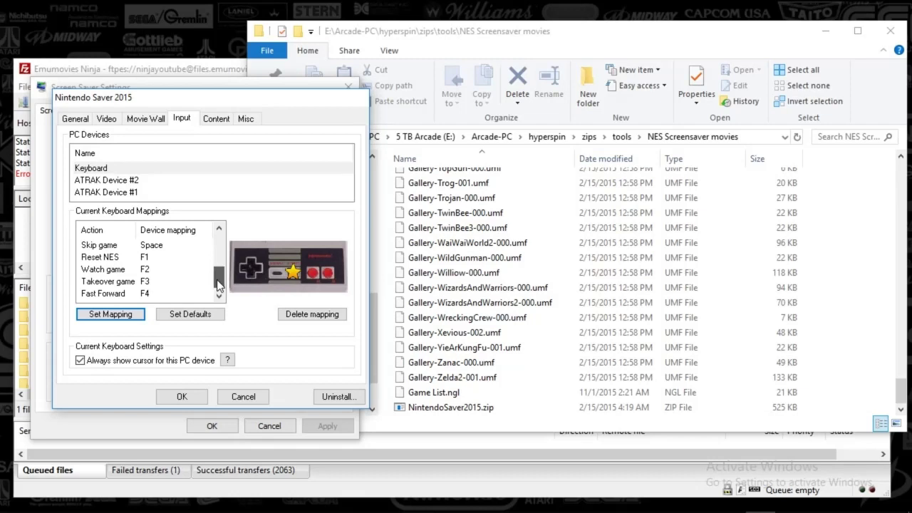
pyautogui.moveTo(217, 281); pyautogui.dragTo(212, 255)
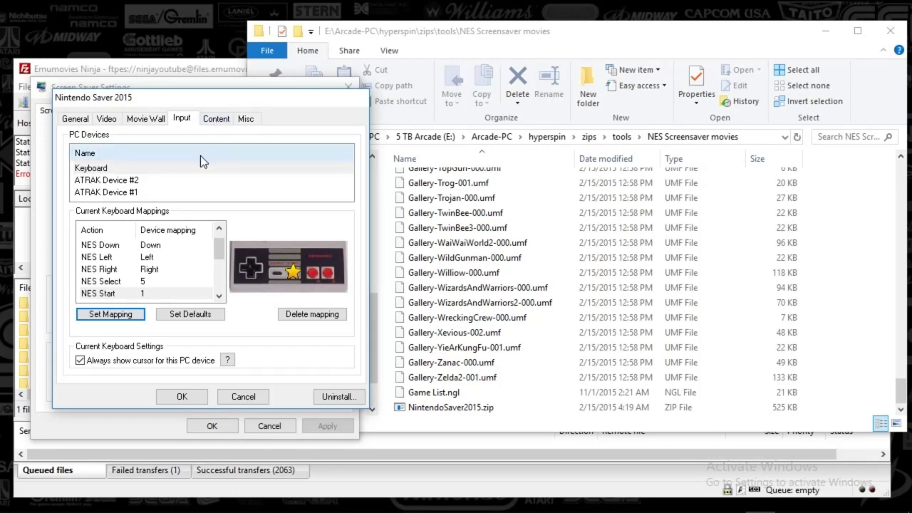
pyautogui.click(214, 121)
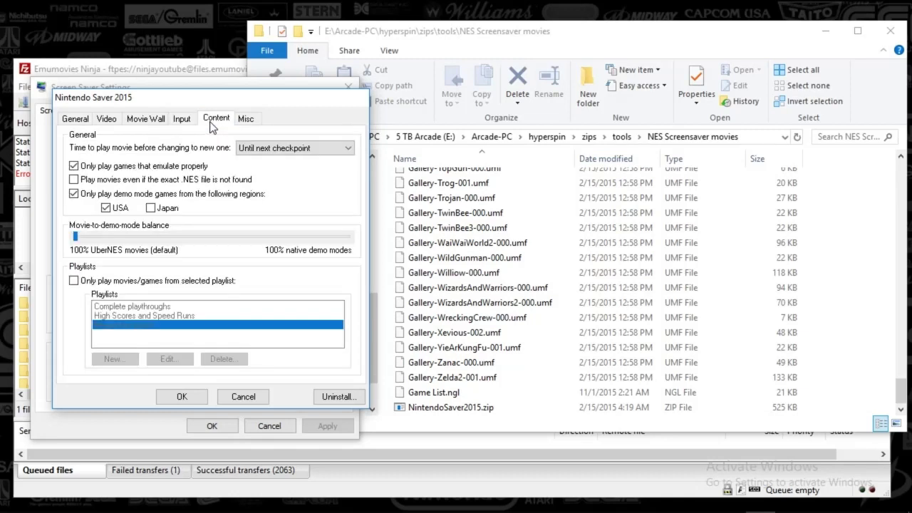
pyautogui.click(246, 120)
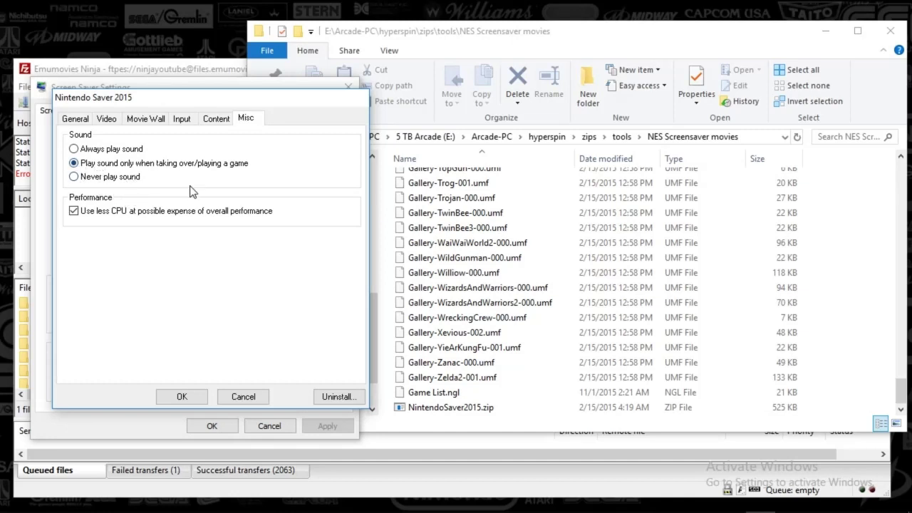
pyautogui.click(242, 397)
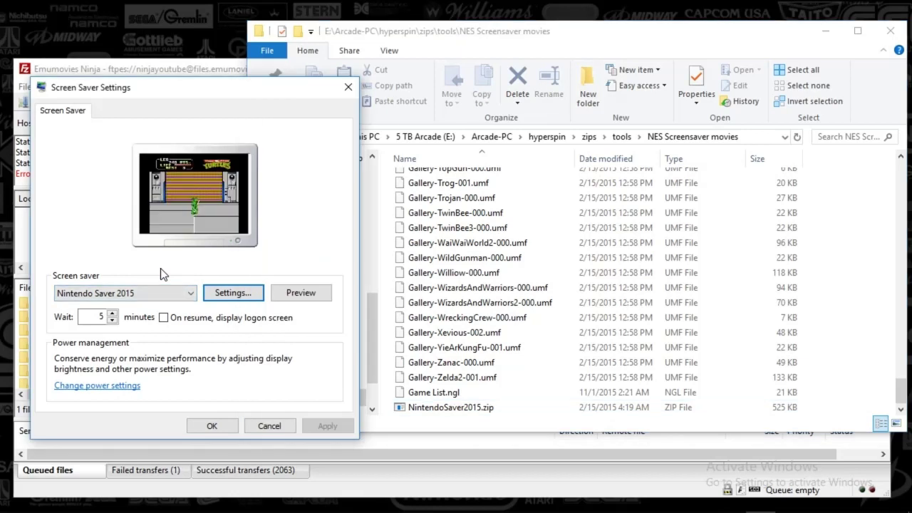